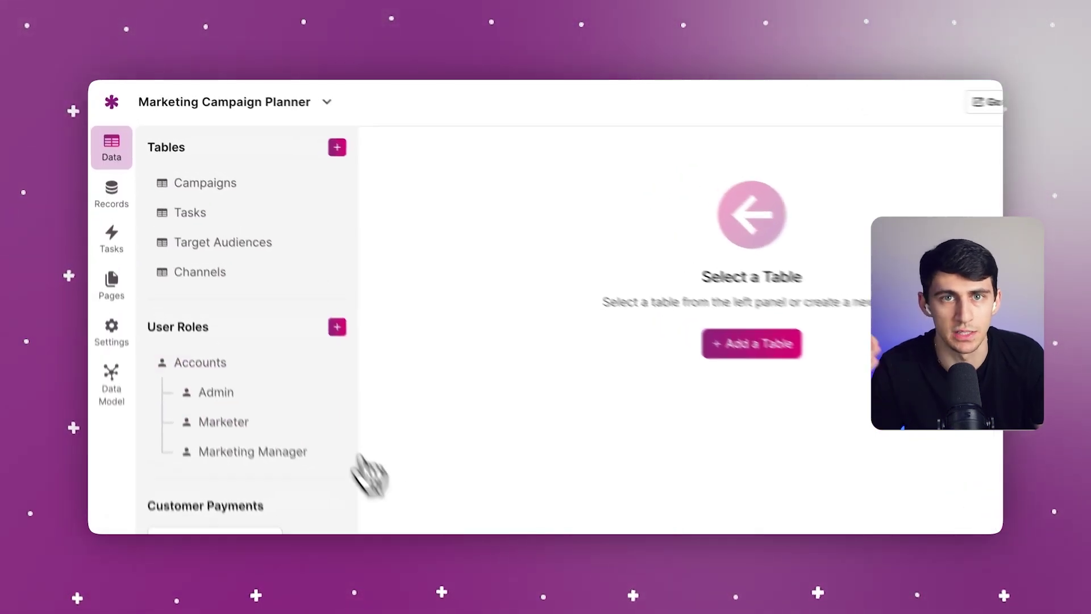
# Browse the Campaigns, Tasks, Target Audiences and Channels tables to see each one's fields.
pyautogui.click(243, 192)
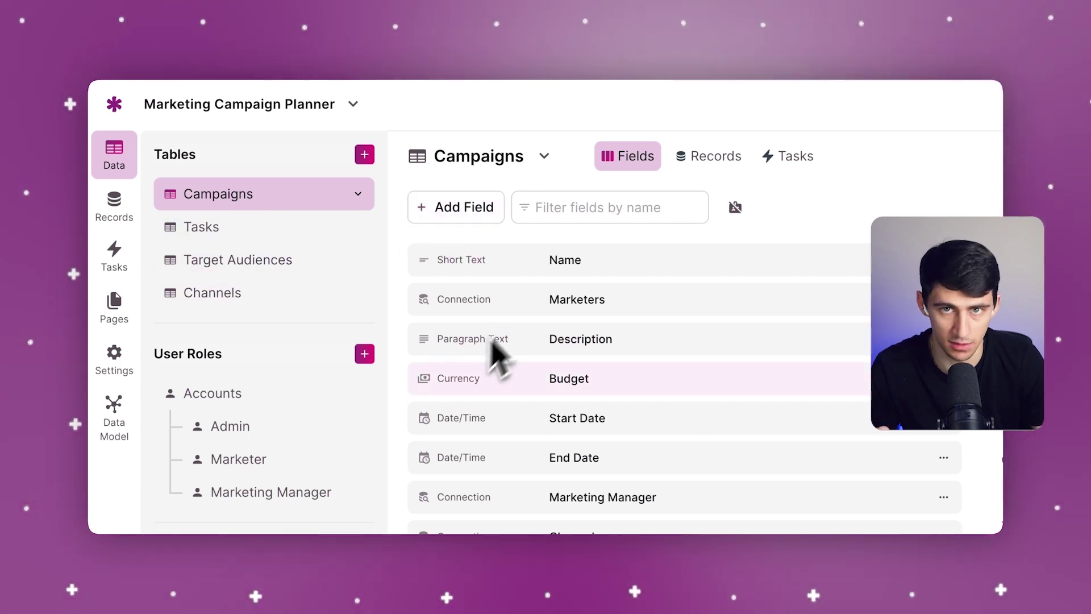
pyautogui.click(294, 228)
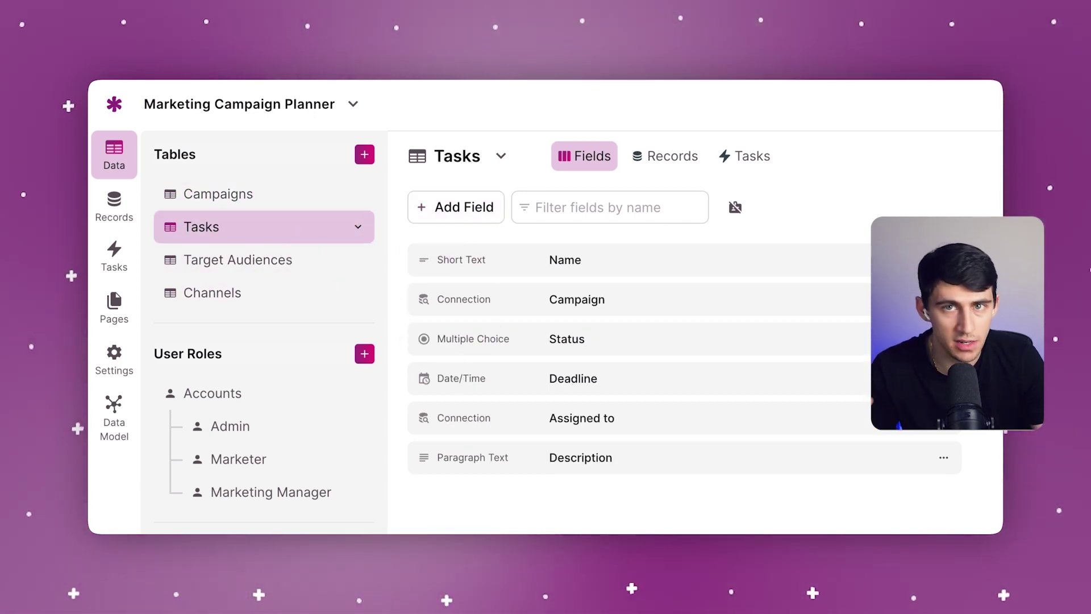
pyautogui.click(295, 266)
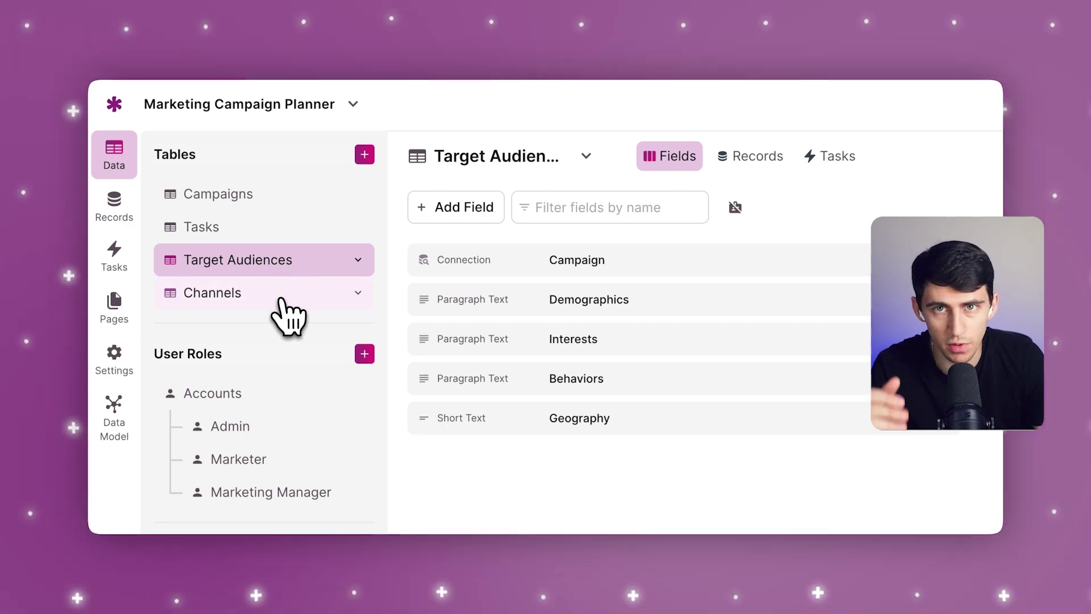
pyautogui.click(256, 292)
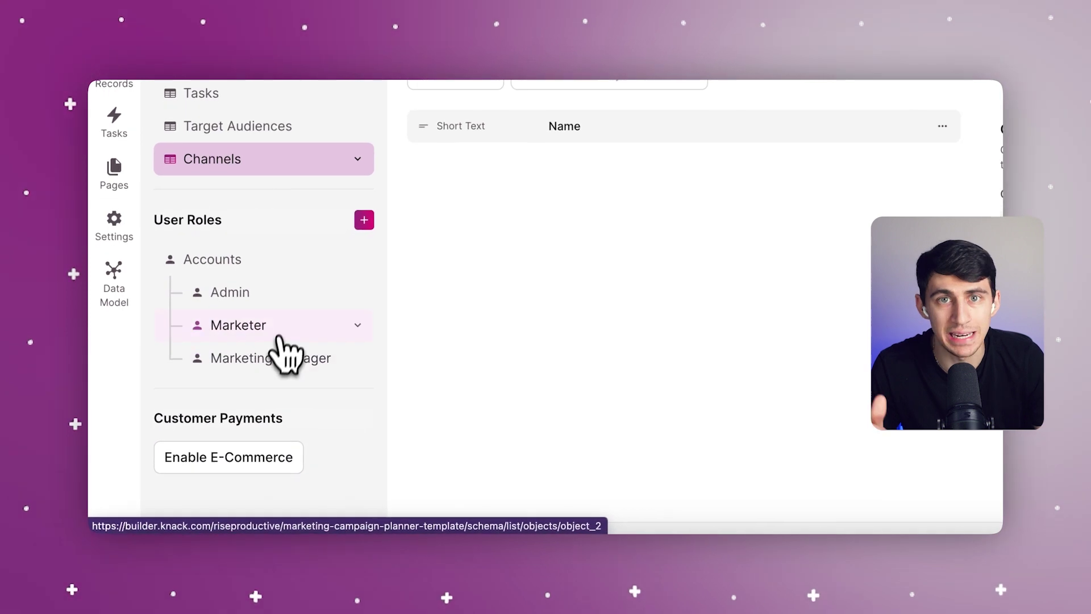
# Check the account fields of the Admin, Marketer and Marketing Manager user roles.
pyautogui.click(273, 295)
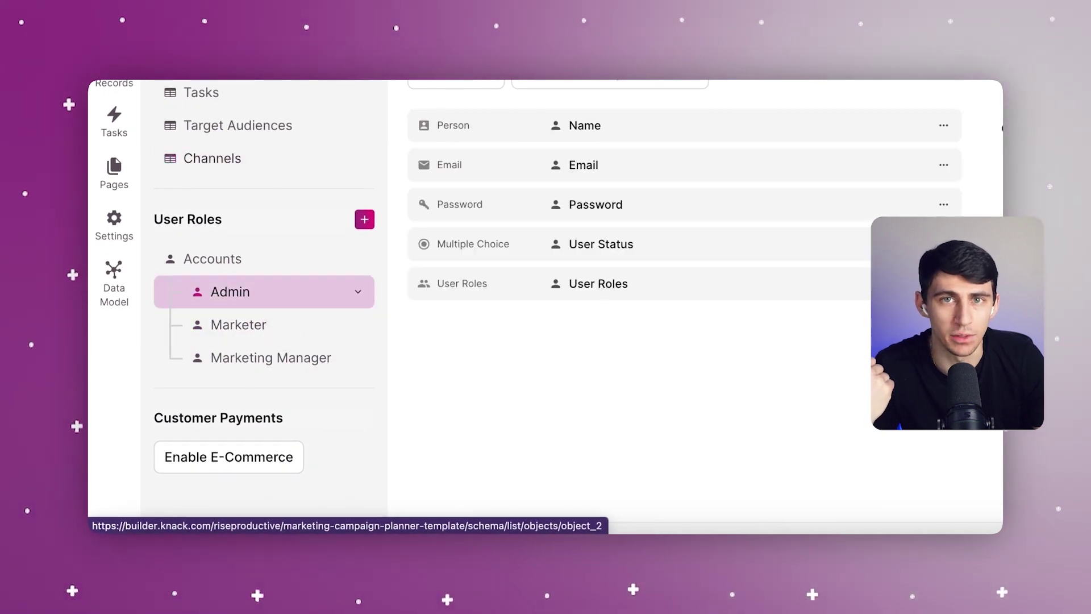
pyautogui.click(271, 334)
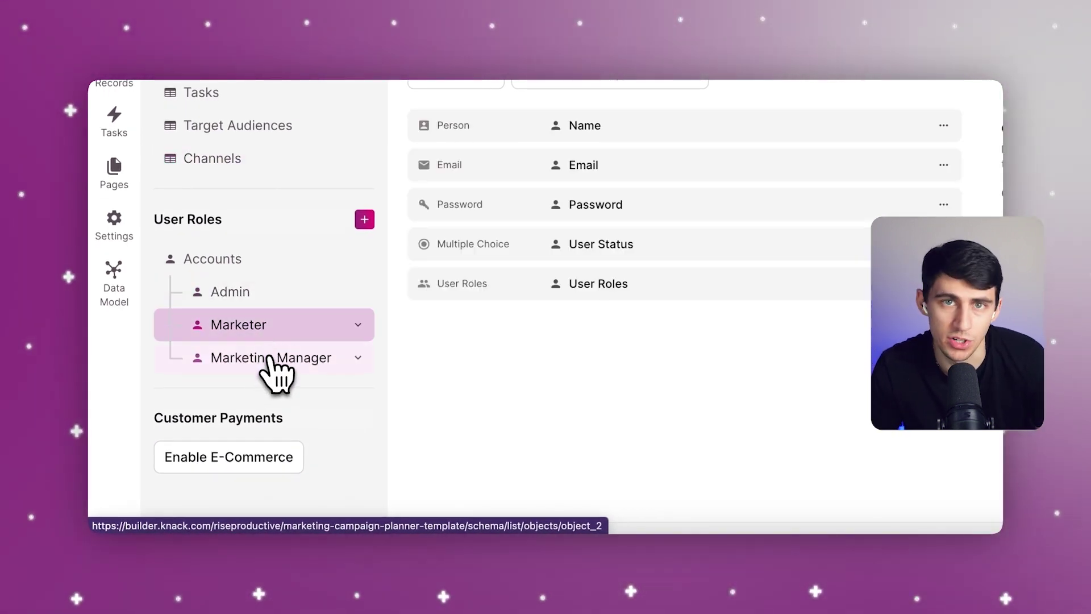
pyautogui.click(276, 362)
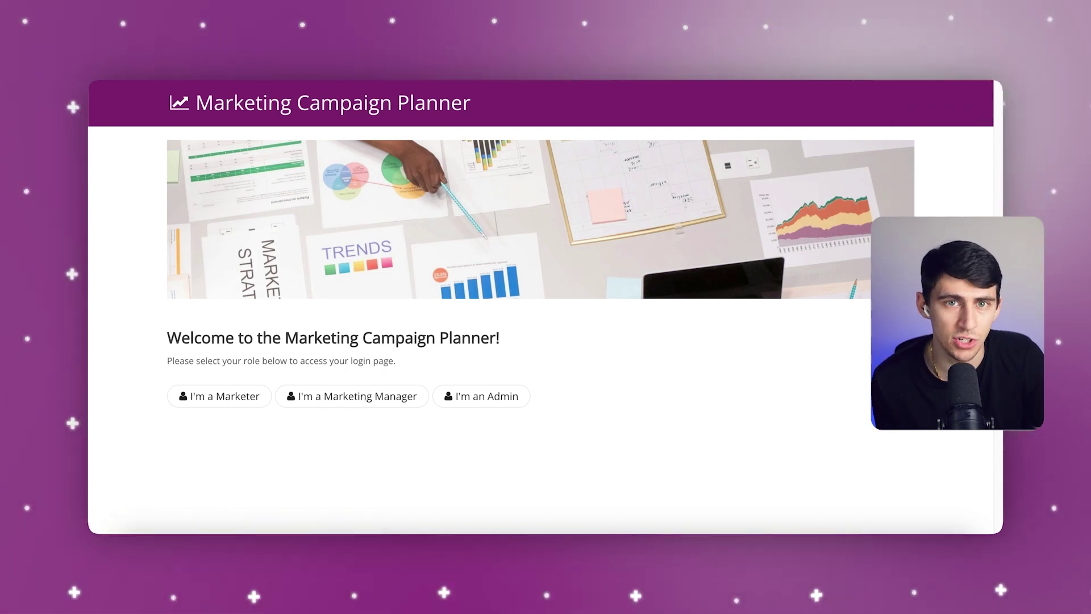
# Choose 'I'm an Admin' and sign in with the suggested demo admin email and password.
pyautogui.click(480, 395)
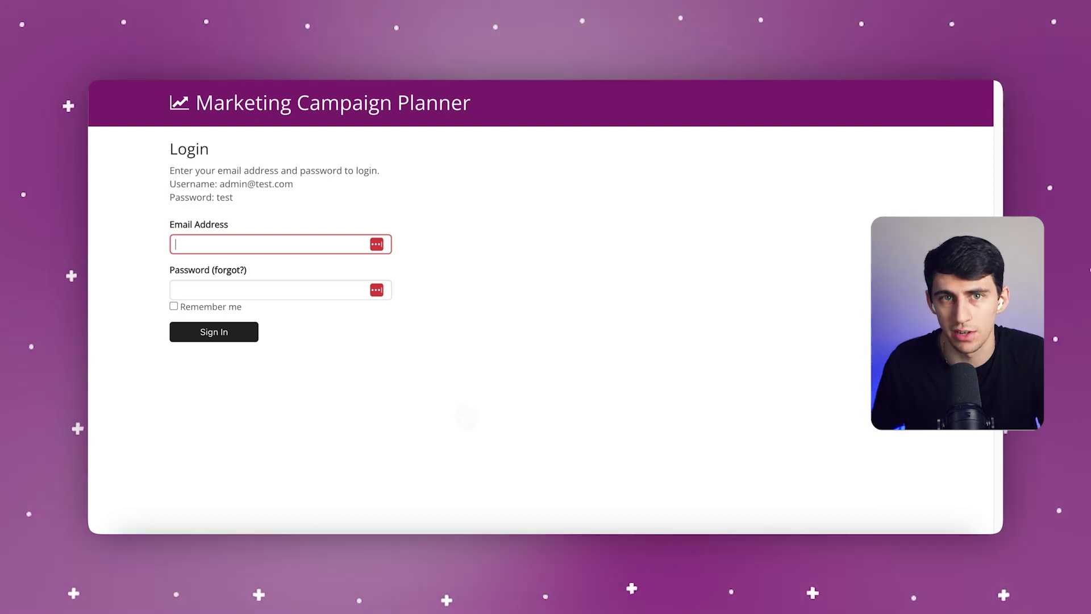
pyautogui.tripleClick(236, 184)
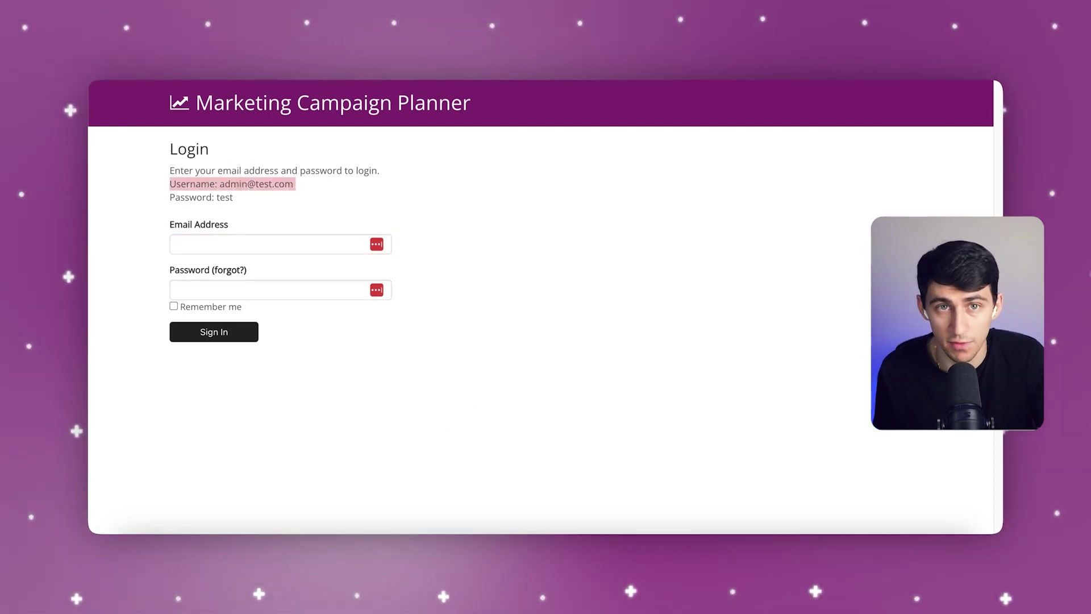
pyautogui.click(234, 183)
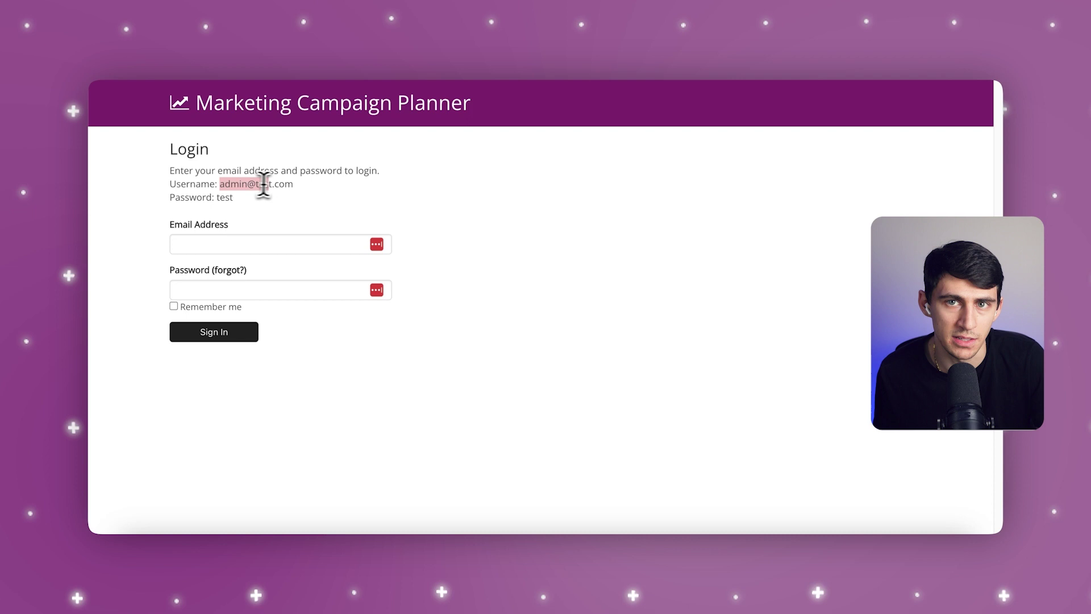
pyautogui.click(256, 243)
pyautogui.click(273, 297)
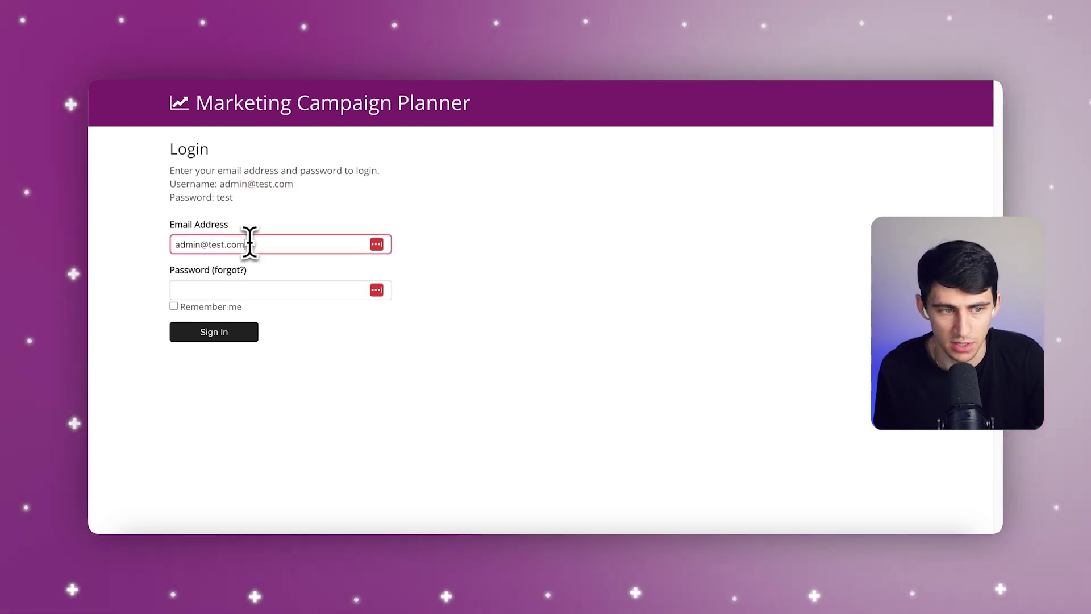
pyautogui.doubleClick(225, 197)
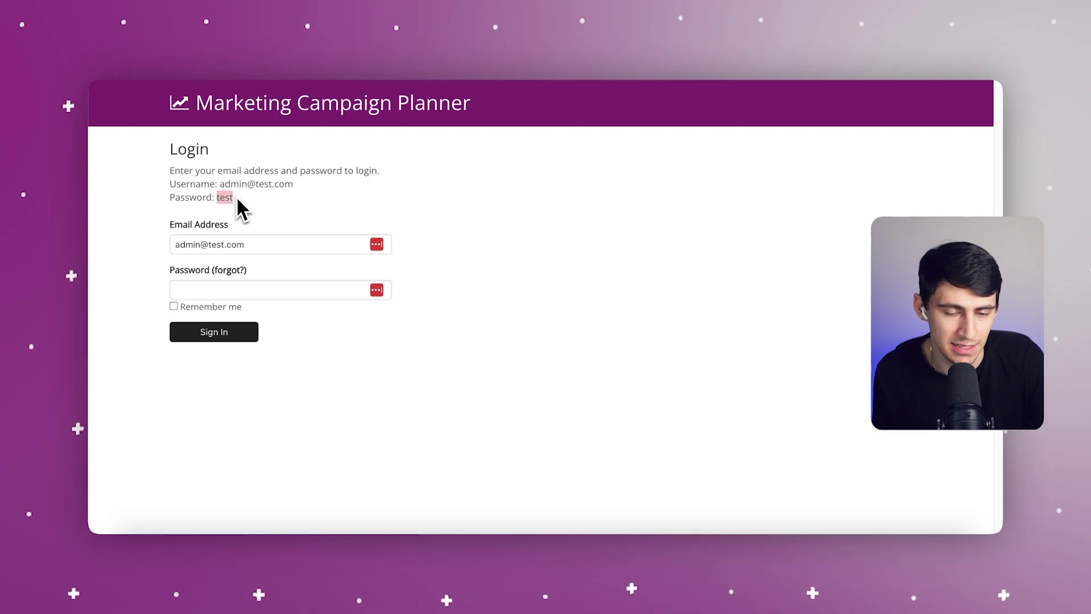
pyautogui.click(216, 288)
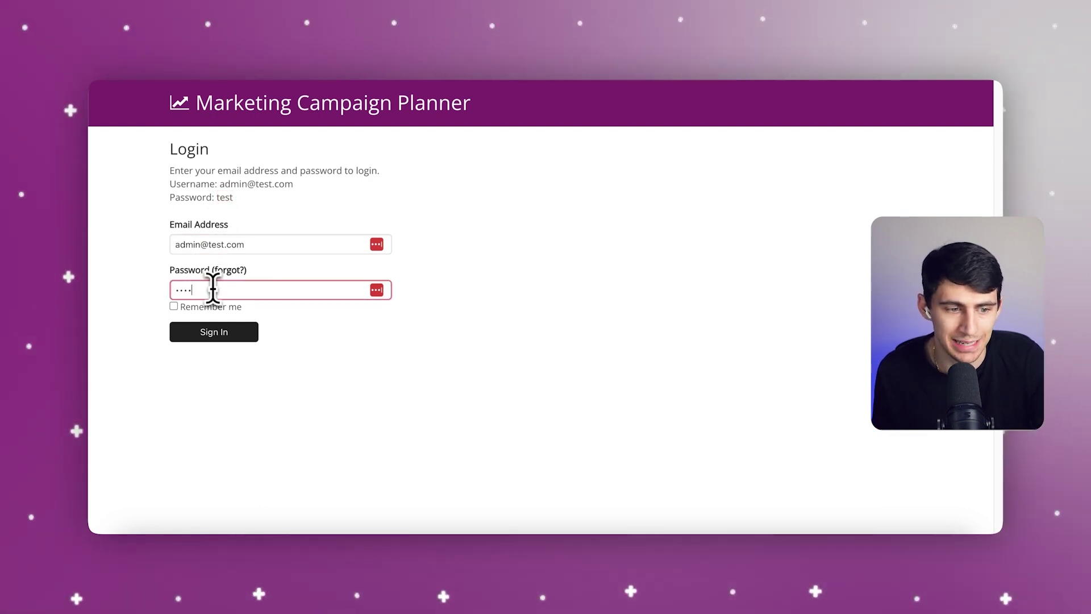
pyautogui.click(214, 333)
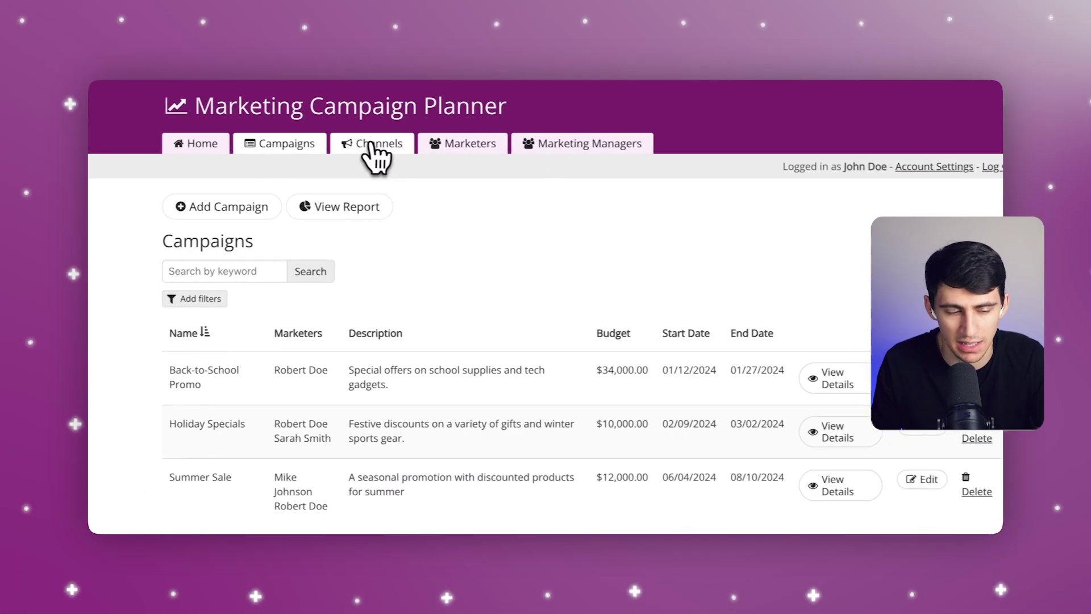
pyautogui.click(375, 145)
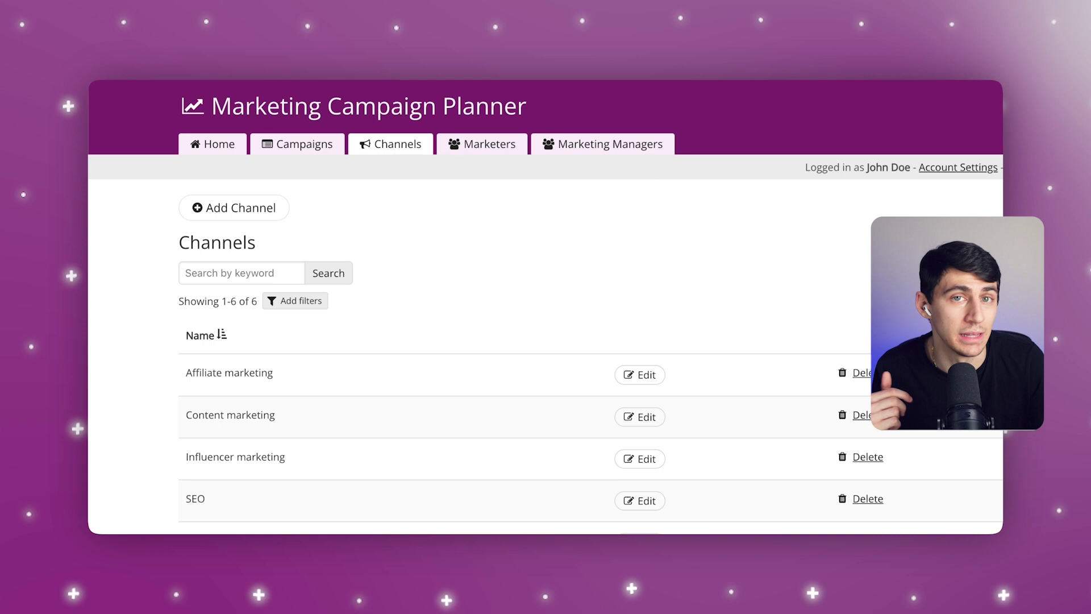
pyautogui.click(481, 145)
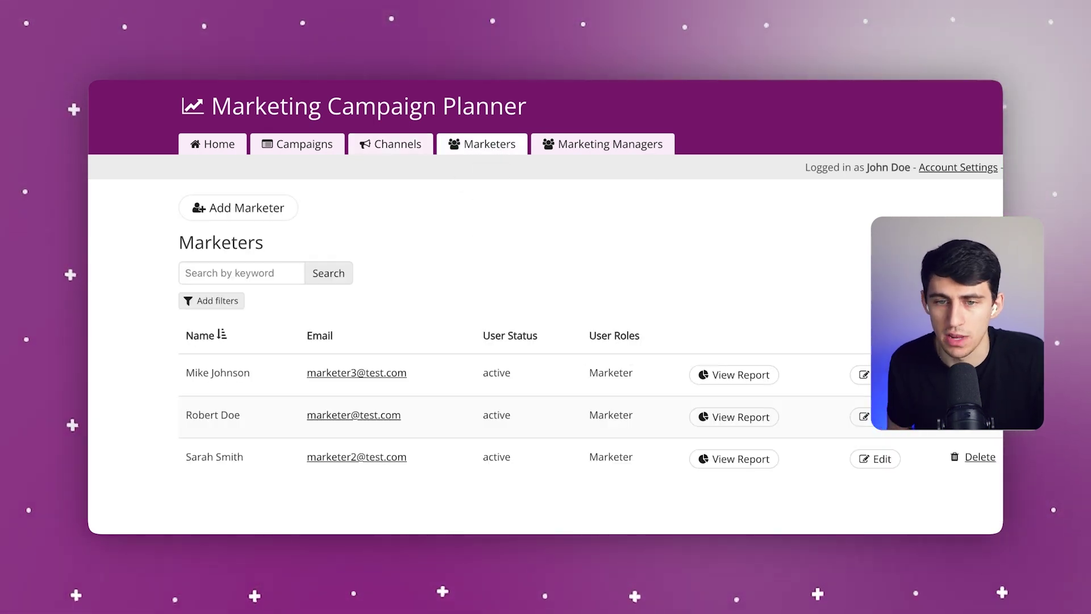
pyautogui.click(602, 144)
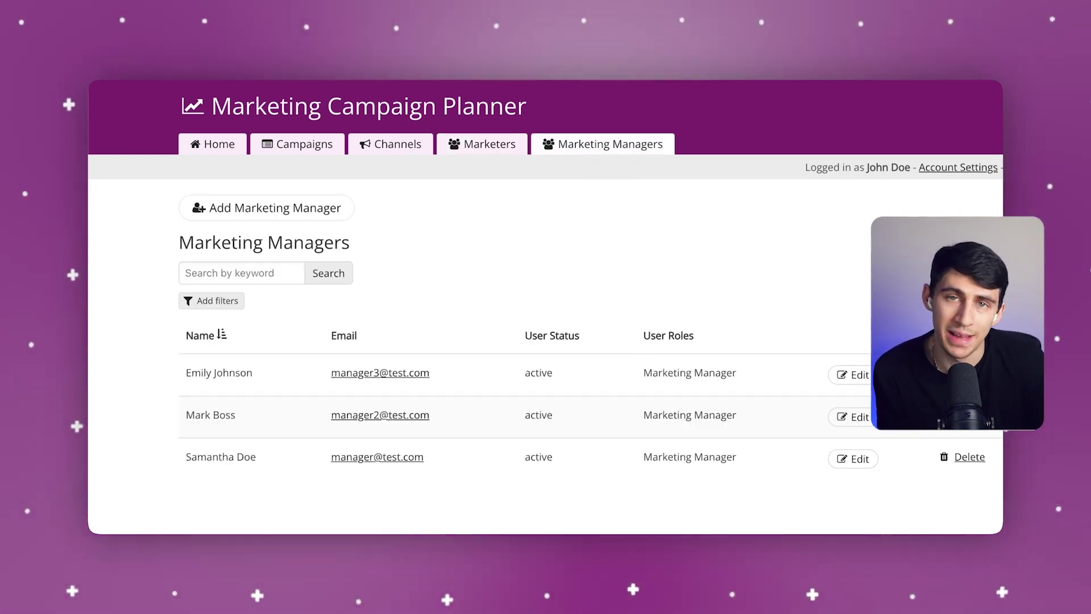
pyautogui.click(316, 144)
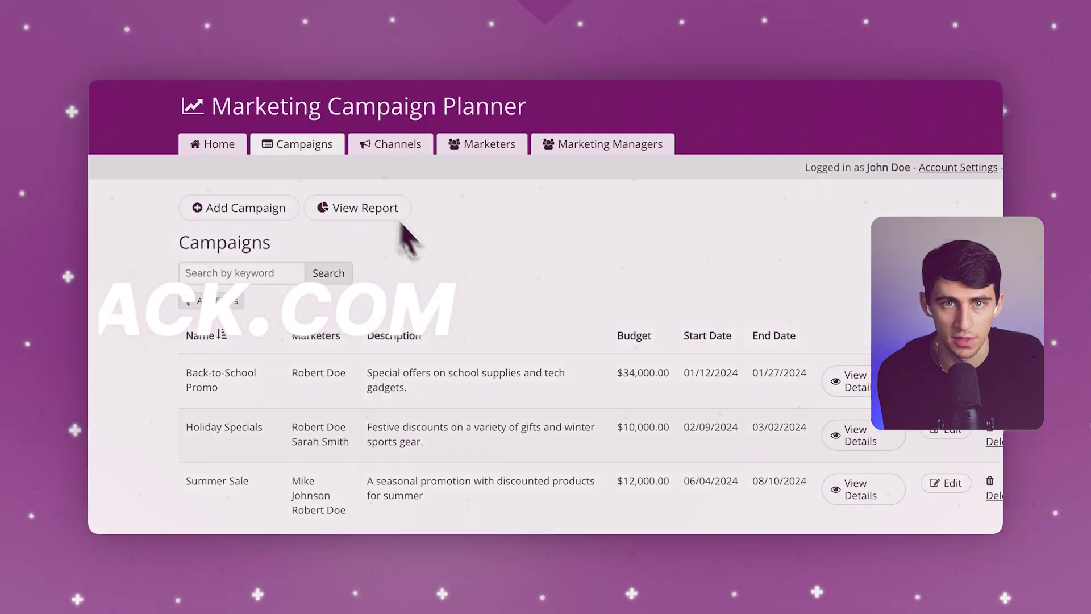